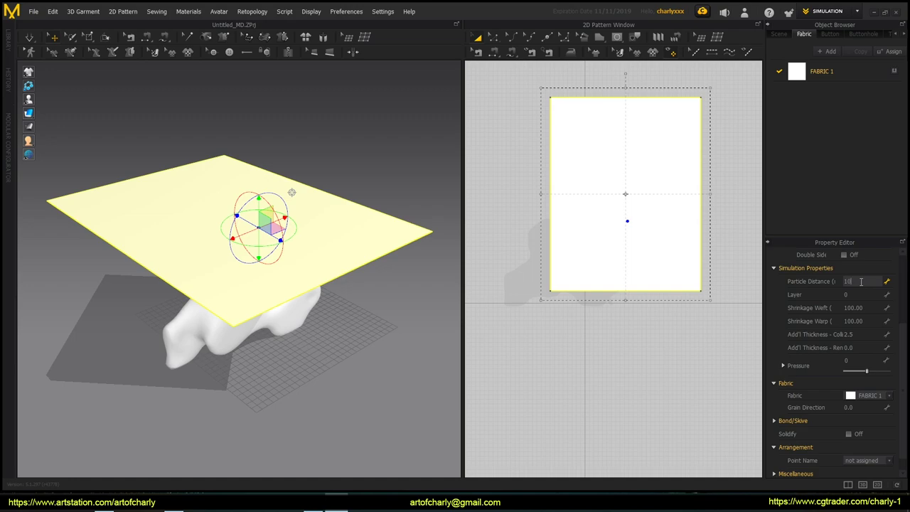
Set the rectangular pattern's particle distance to 10 and apply the Cotton_Sateen physical preset to FABRIC 1.
key(Return)
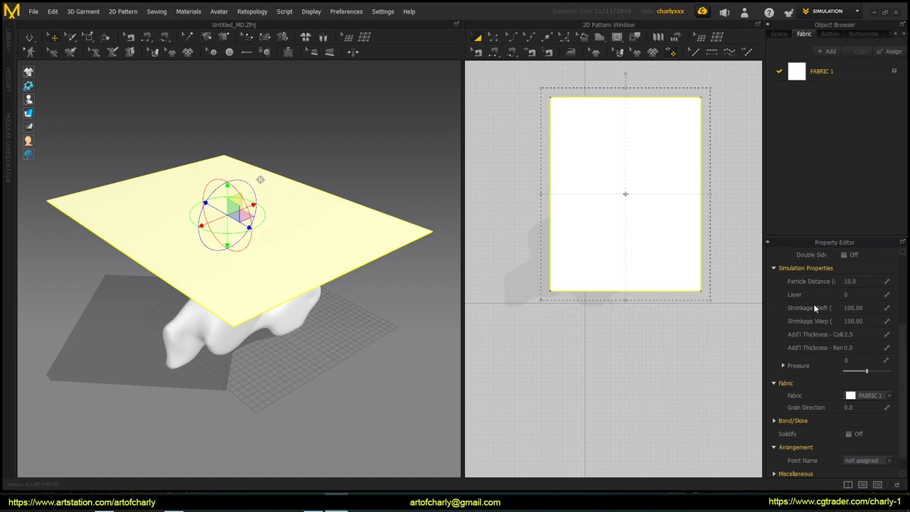
scroll(832, 325, down, 1)
scroll(831, 325, up, 5)
scroll(831, 325, down, 5)
click(829, 72)
click(846, 441)
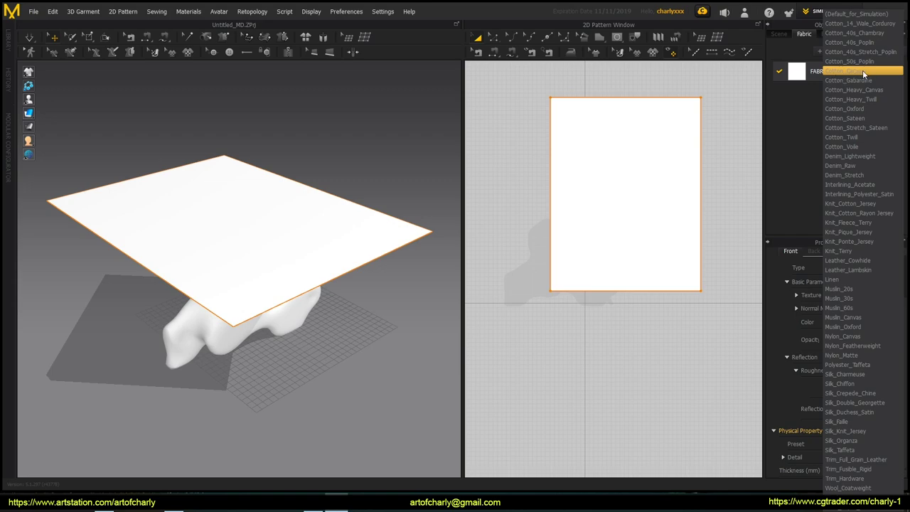
click(847, 118)
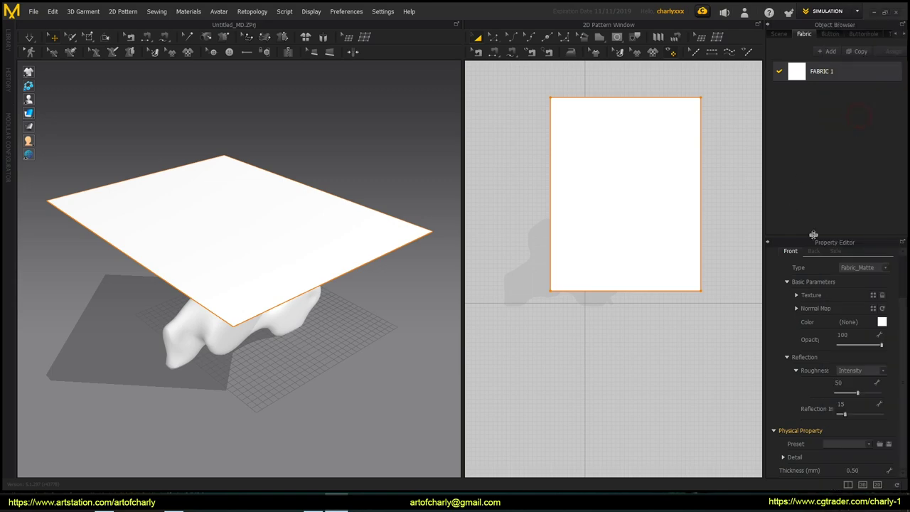
Run the GPU simulation to drape the cloth over the figure and view the folds from another angle.
click(31, 38)
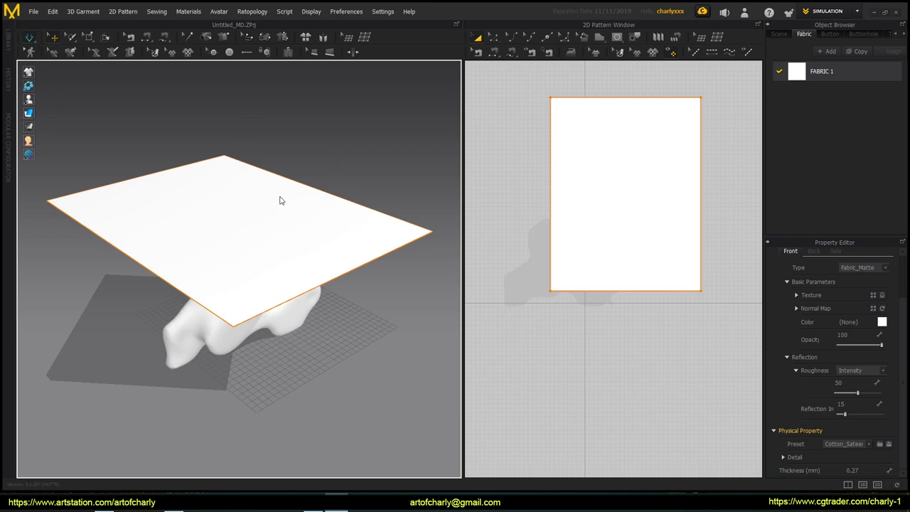
key(space)
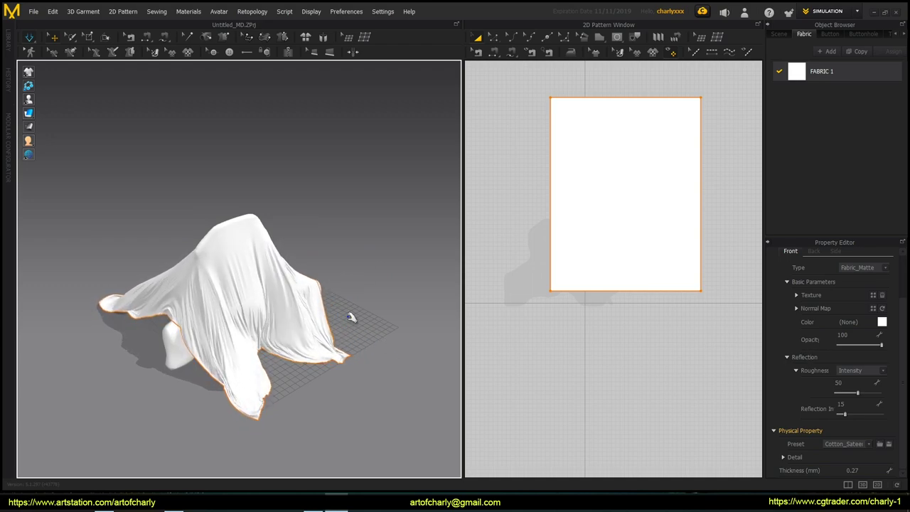
middle_drag(367, 316, 388, 314)
right_drag(388, 313, 299, 299)
scroll(356, 333, down, 2)
scroll(355, 333, up, 6)
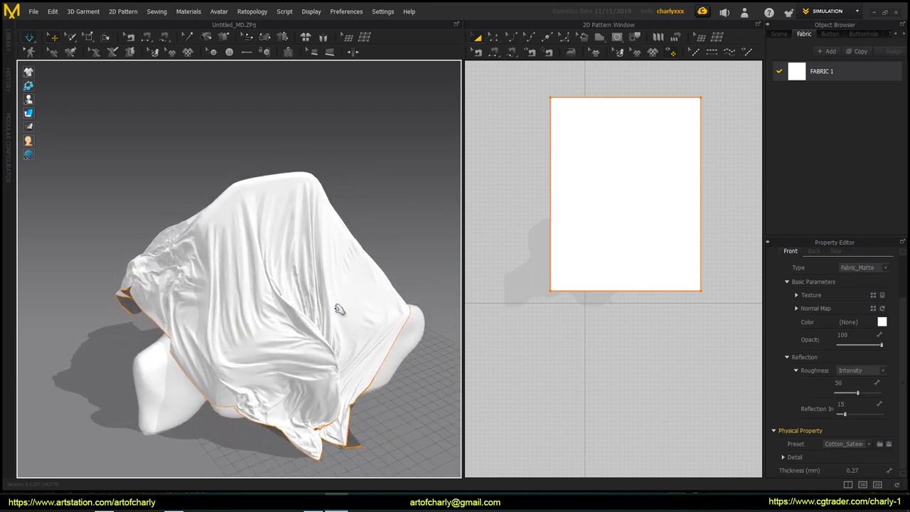
Set the pattern's particle distance to 20 and restart the GPU simulation.
click(628, 199)
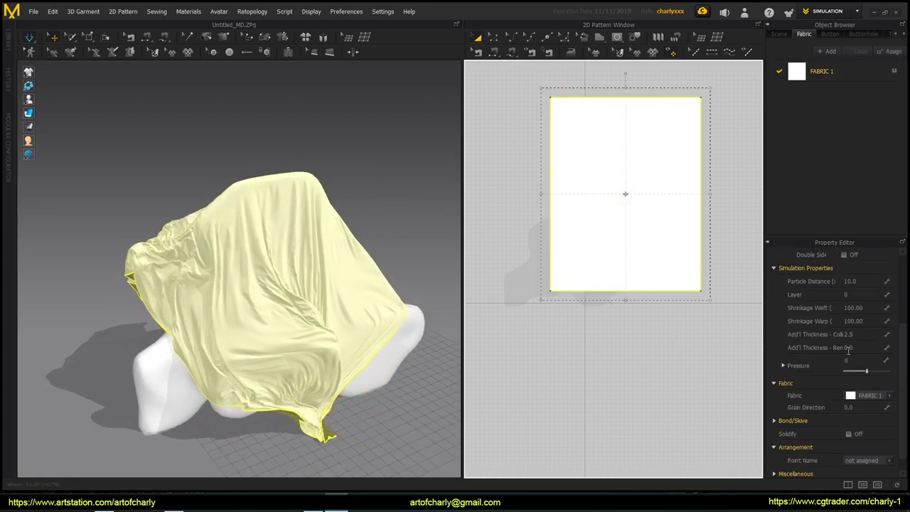
scroll(849, 348, up, 3)
click(853, 339)
text(20)
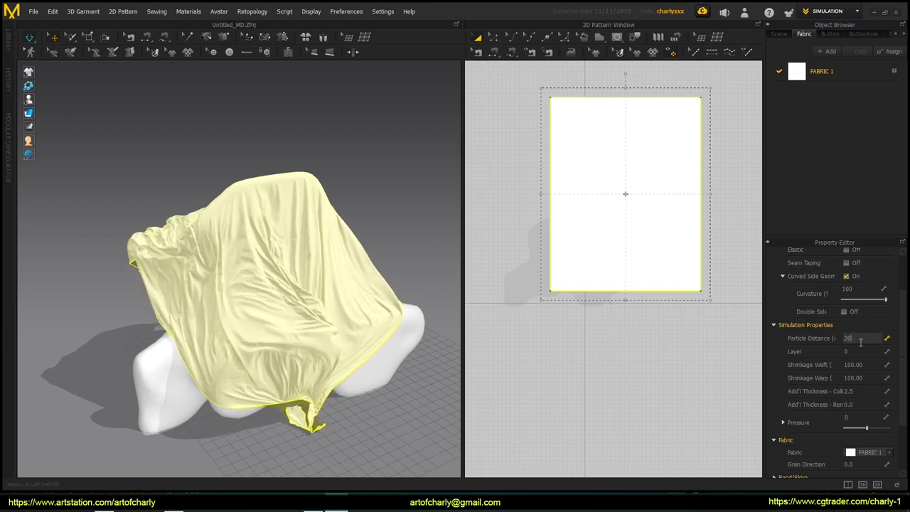
key(Return)
right_drag(332, 240, 380, 219)
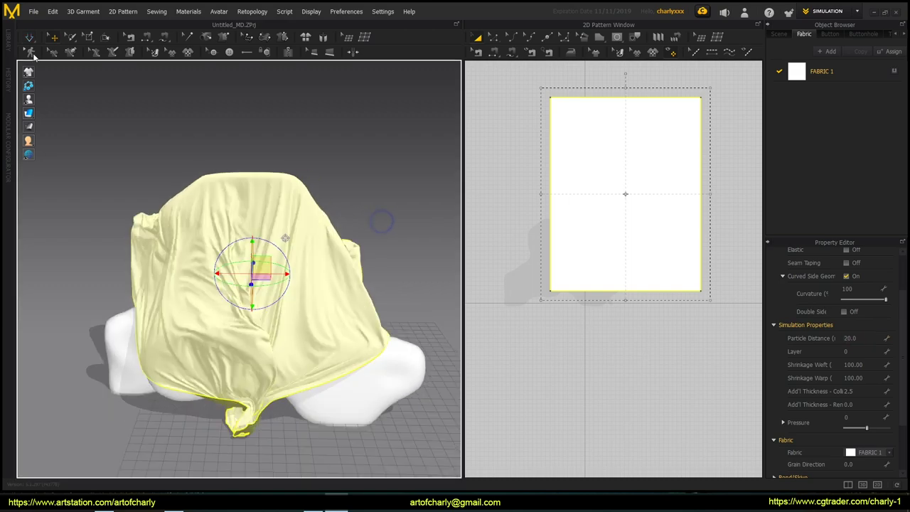
click(29, 40)
Pull the cloth's side edges outward and across the figure while it simulates, checking the drape from several sides.
click(314, 166)
right_drag(342, 215, 388, 228)
drag(386, 314, 435, 301)
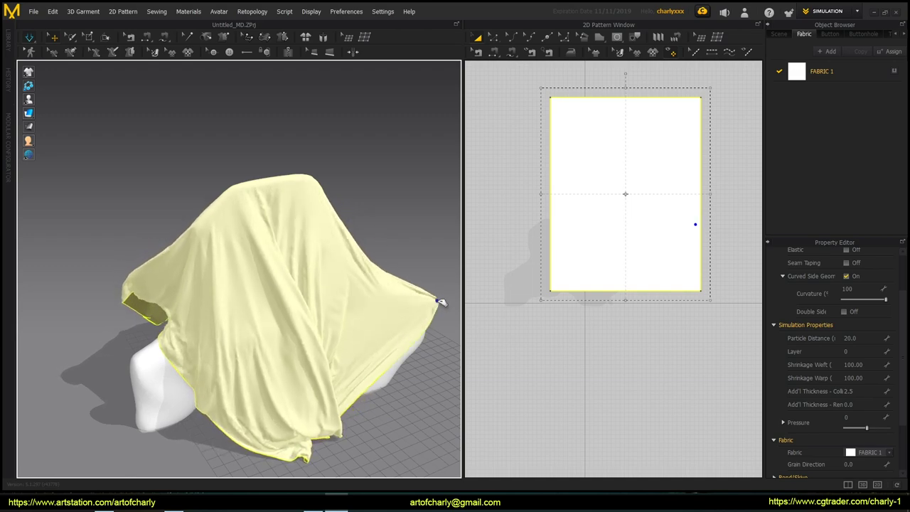
drag(171, 352, 43, 446)
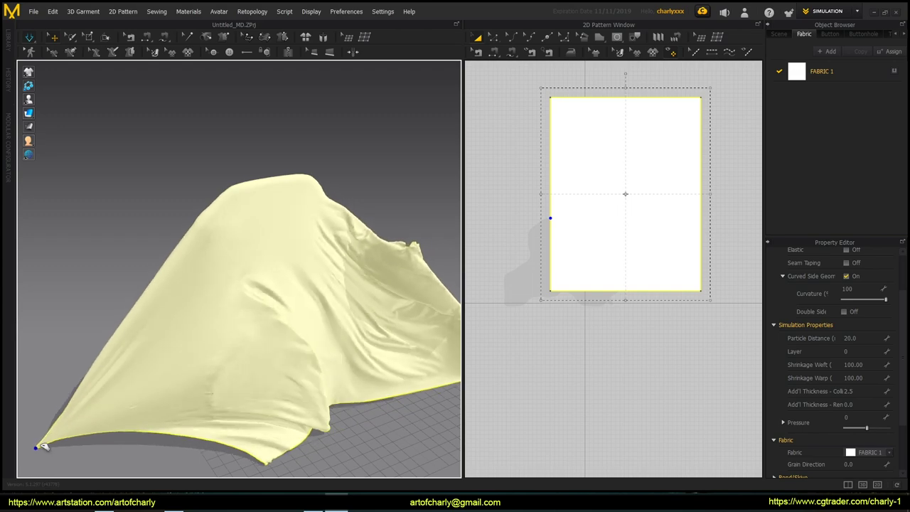
right_drag(142, 217, 219, 208)
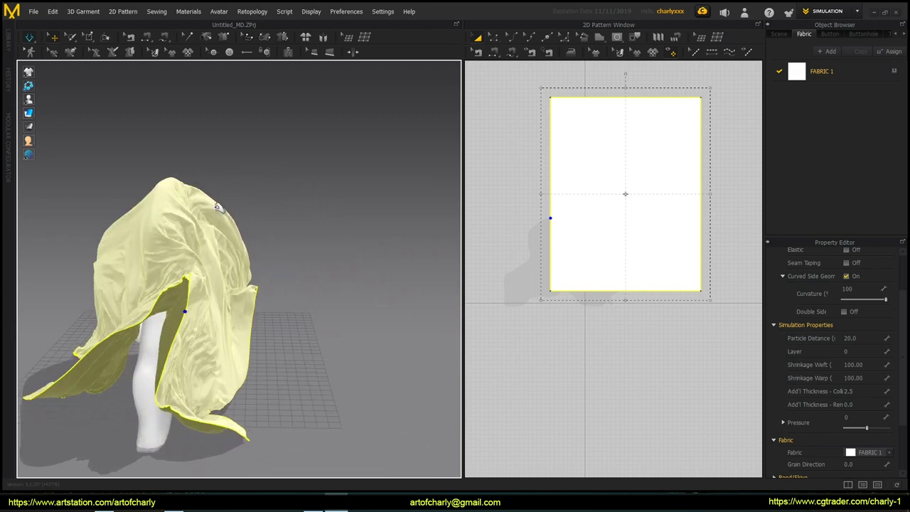
right_drag(311, 183, 198, 168)
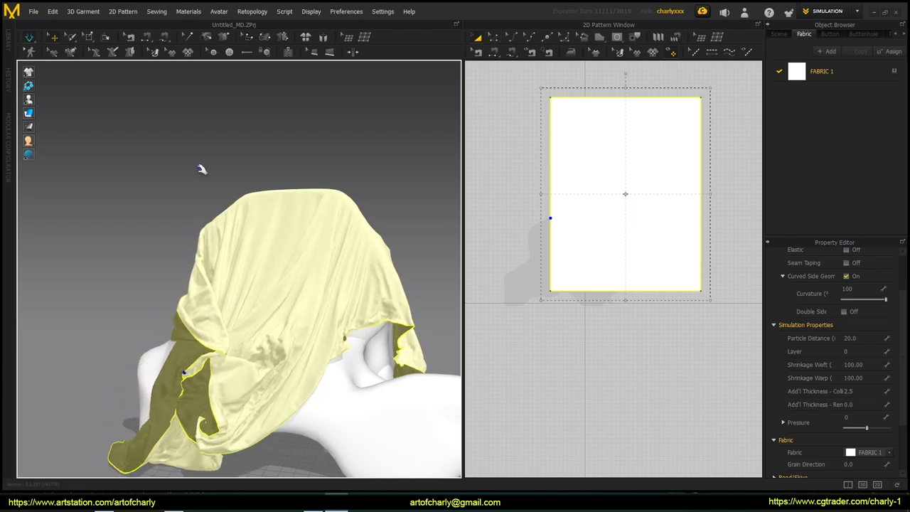
right_drag(198, 169, 217, 193)
click(338, 145)
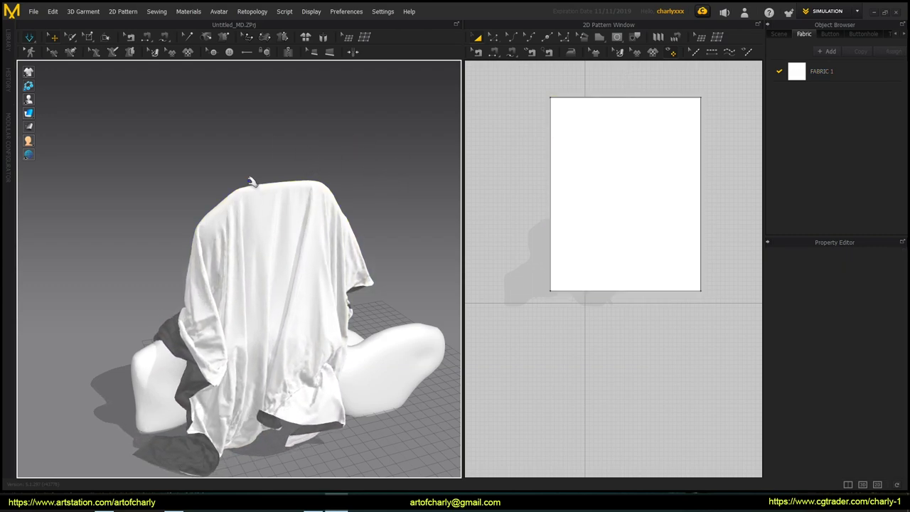
right_drag(276, 162, 235, 155)
drag(361, 163, 389, 157)
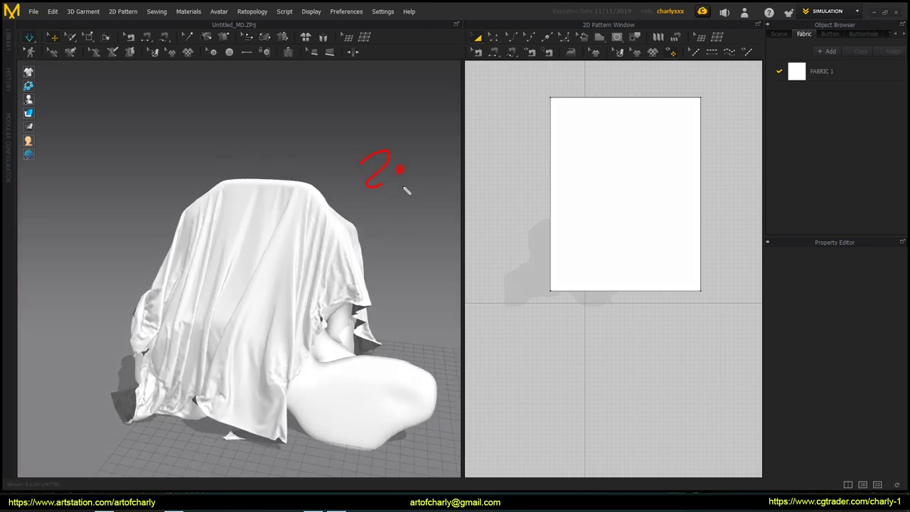
mouse_move(463, 177)
mouse_down()
mouse_move(484, 183)
mouse_move(522, 159)
mouse_move(559, 155)
mouse_up()
click(607, 165)
click(597, 197)
drag(618, 150, 626, 206)
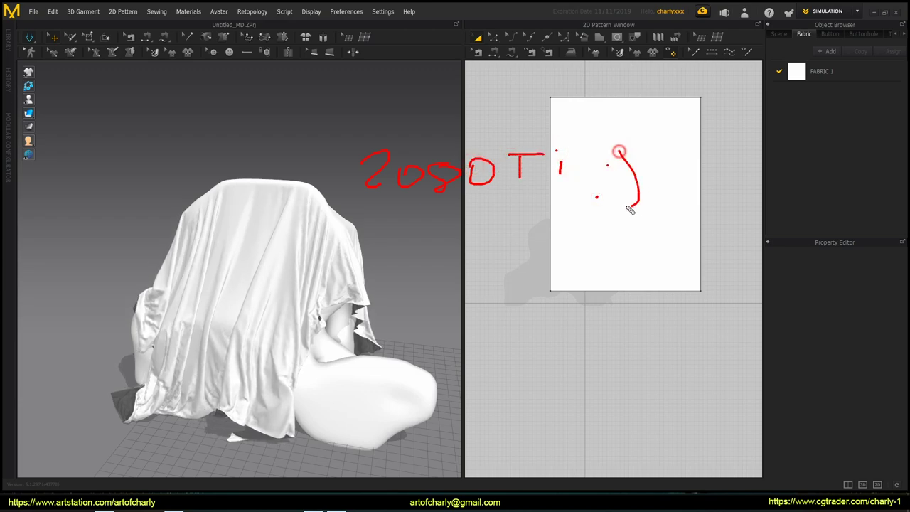
key(Escape)
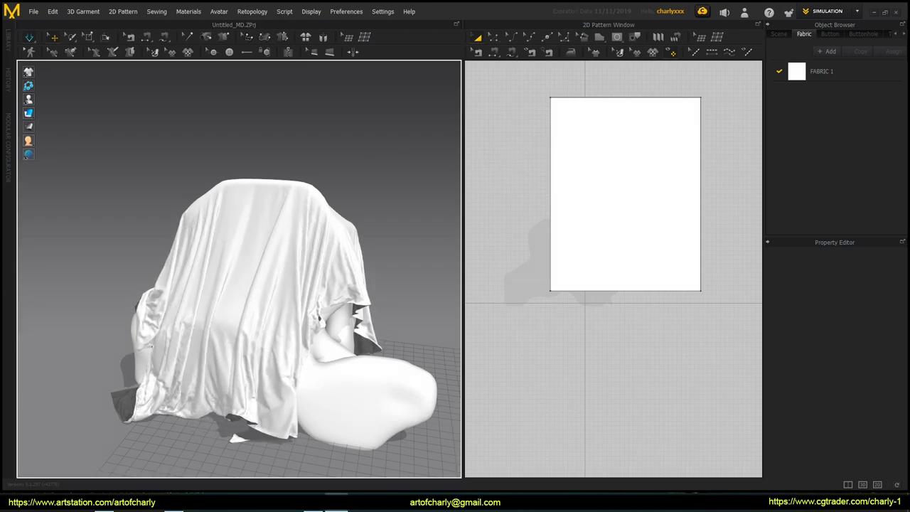
Pull the cloth's edge outward beside the figure while the simulation is running.
mouse_move(221, 132)
right_down()
mouse_move(264, 141)
mouse_move(275, 162)
mouse_move(322, 187)
right_up()
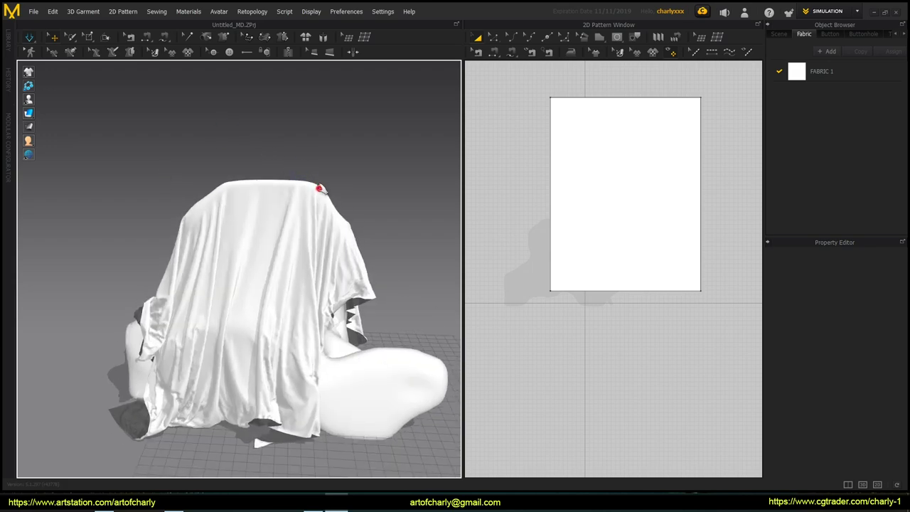
click(319, 190)
drag(372, 294, 431, 271)
Set the pattern's particle distance to 40 and restart the GPU simulation.
double_click(857, 334)
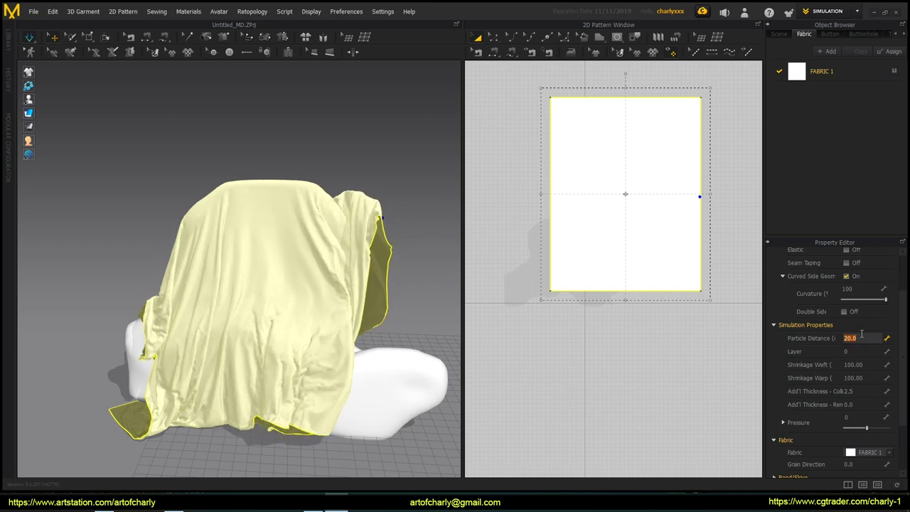
text(40)
key(Return)
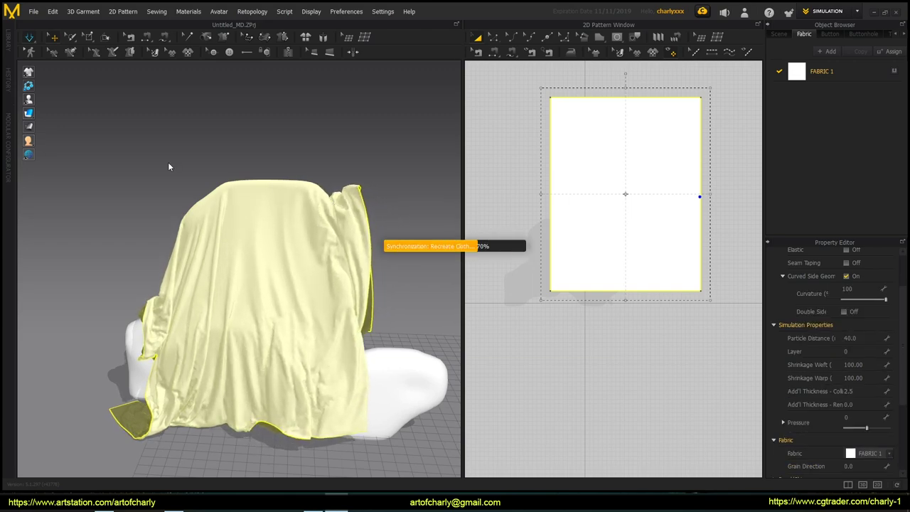
click(26, 36)
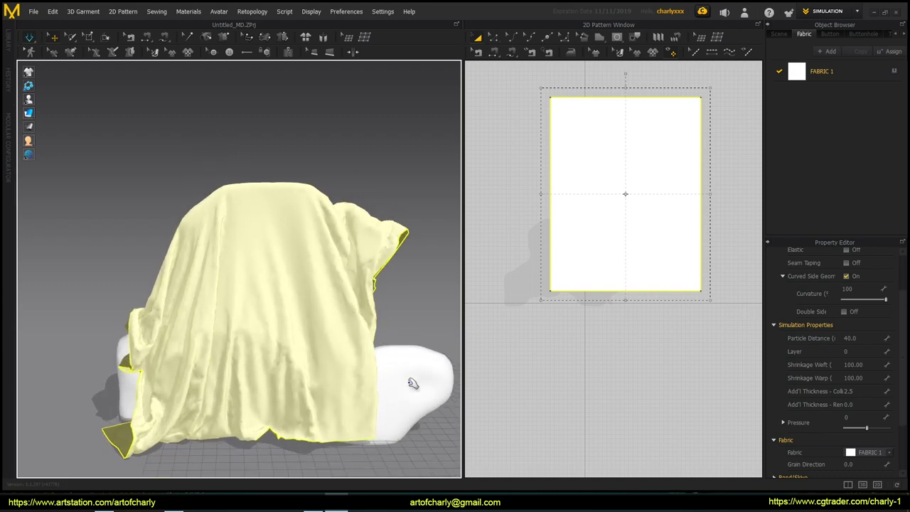
Tug the coarser cloth in different directions over the figure during simulation, and deselect it.
drag(360, 371, 548, 388)
right_drag(187, 209, 203, 220)
scroll(231, 331, up, 1)
scroll(218, 315, down, 2)
drag(206, 313, 91, 334)
right_drag(113, 320, 140, 309)
right_drag(319, 232, 283, 219)
drag(309, 234, 400, 160)
right_drag(389, 269, 282, 242)
click(362, 185)
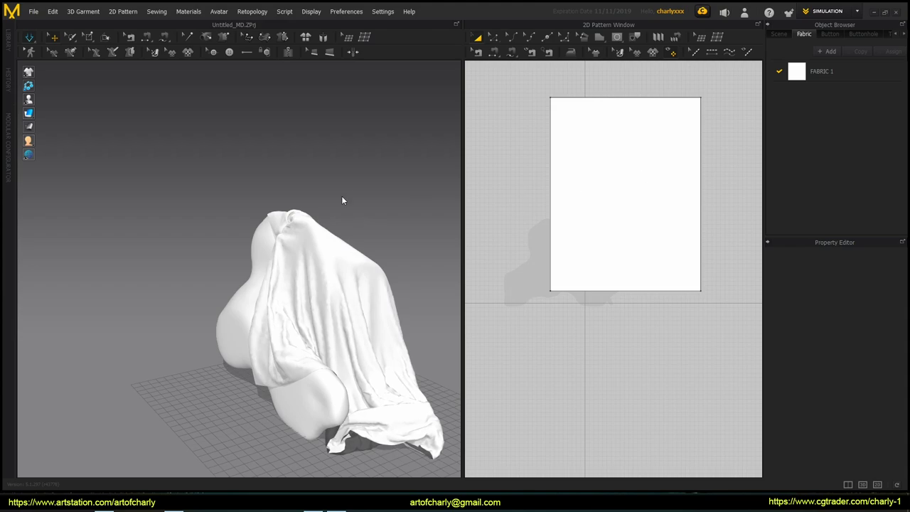
text(Now let)
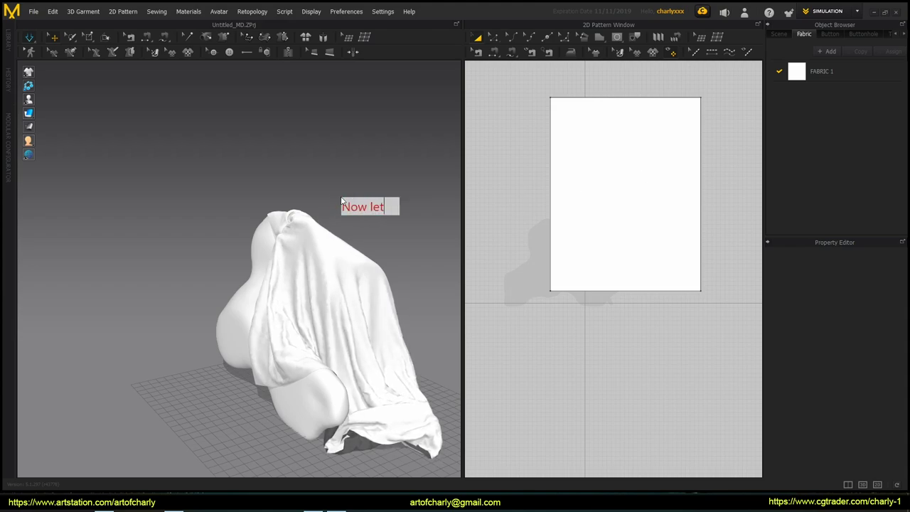
text('s test CPU)
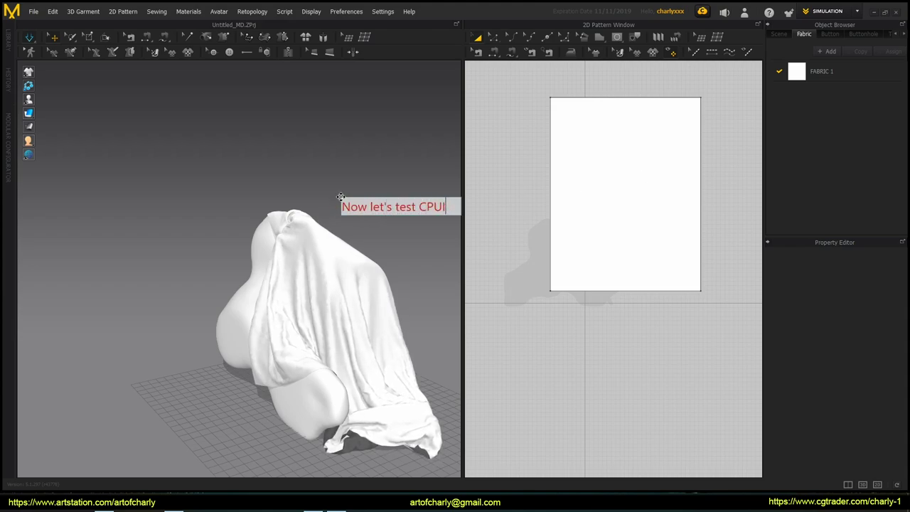
text( Core )
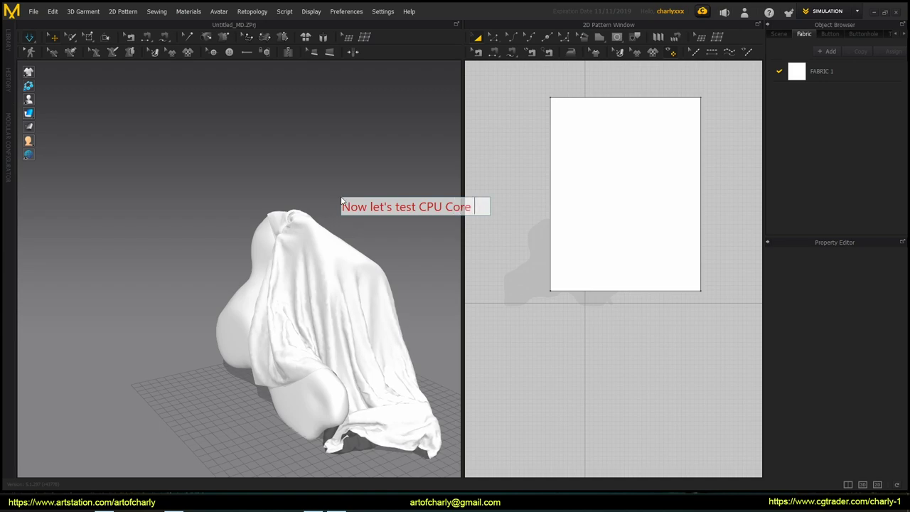
text(i9 9900)
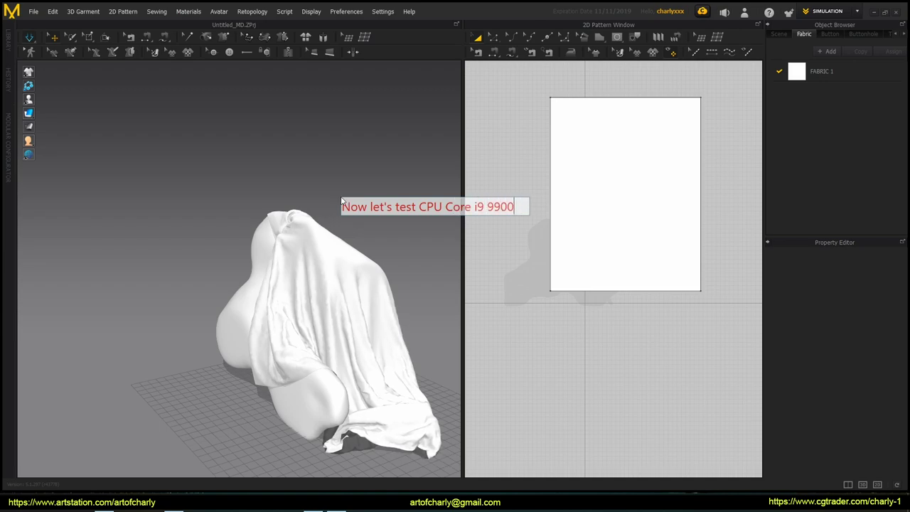
text(K with)
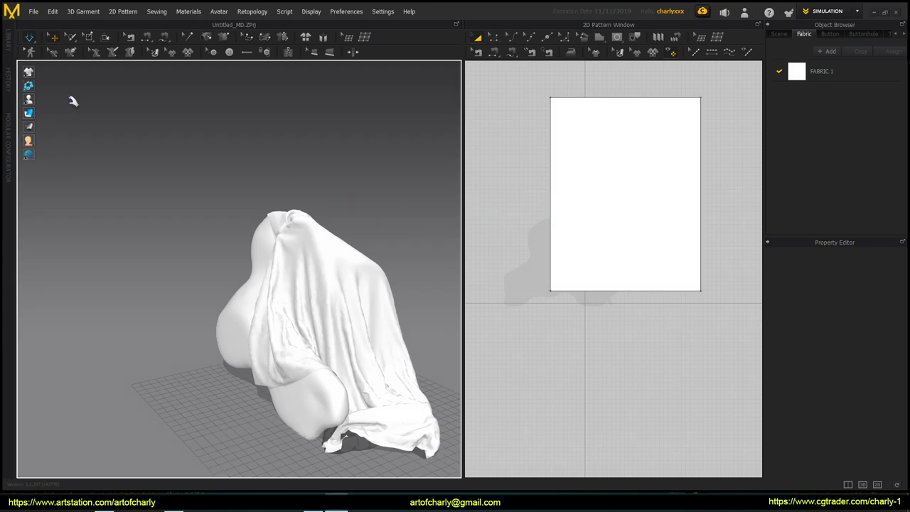
Switch the simulation mode to Complete and reset the cloth's 3D arrangement to its flat state.
click(29, 38)
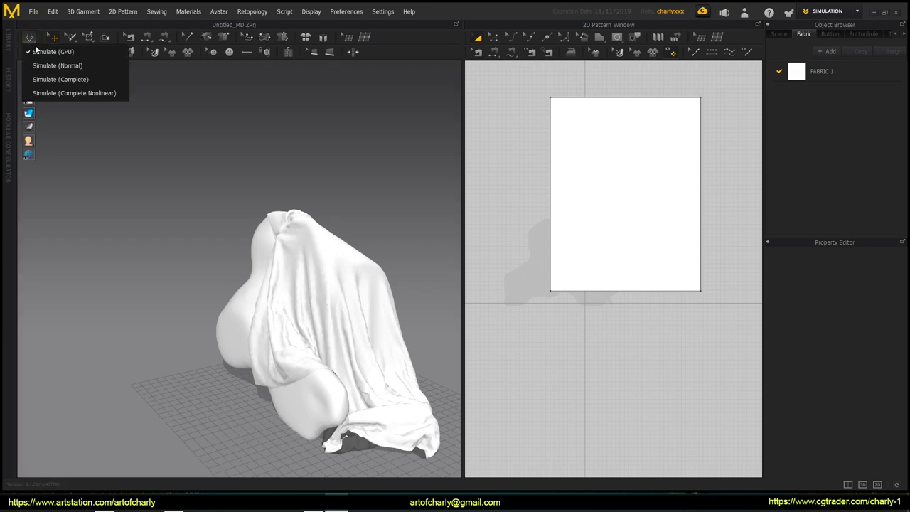
click(84, 80)
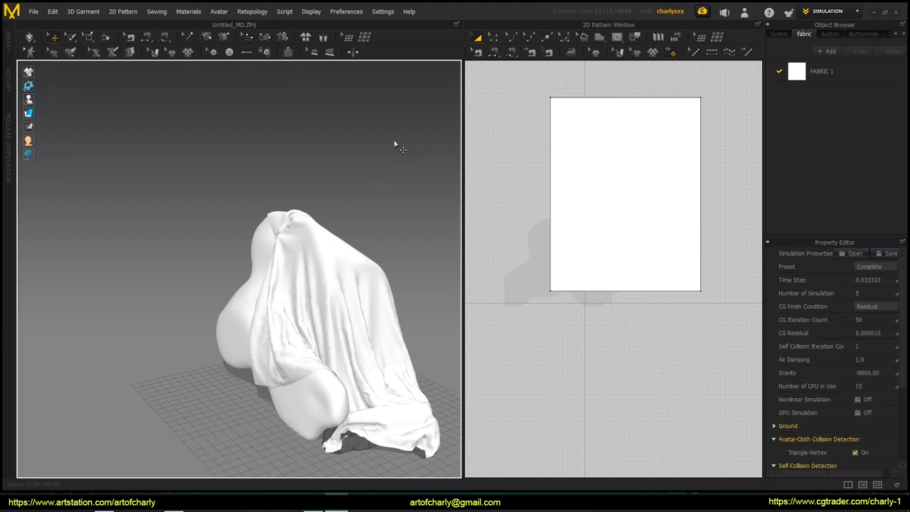
click(305, 37)
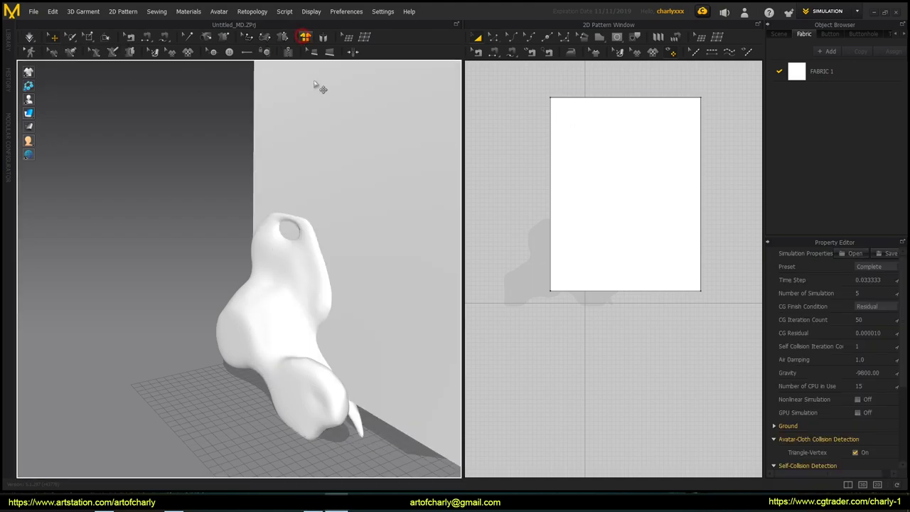
scroll(310, 186, up, 3)
scroll(307, 190, down, 7)
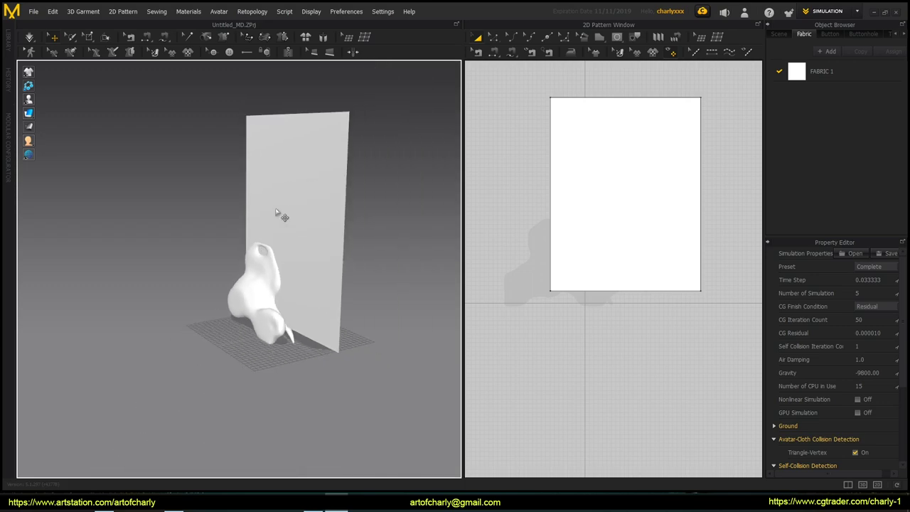
Rotate the flat cloth to a horizontal position and move it until it is above the figure.
click(279, 187)
drag(312, 171, 295, 148)
right_drag(296, 147, 284, 201)
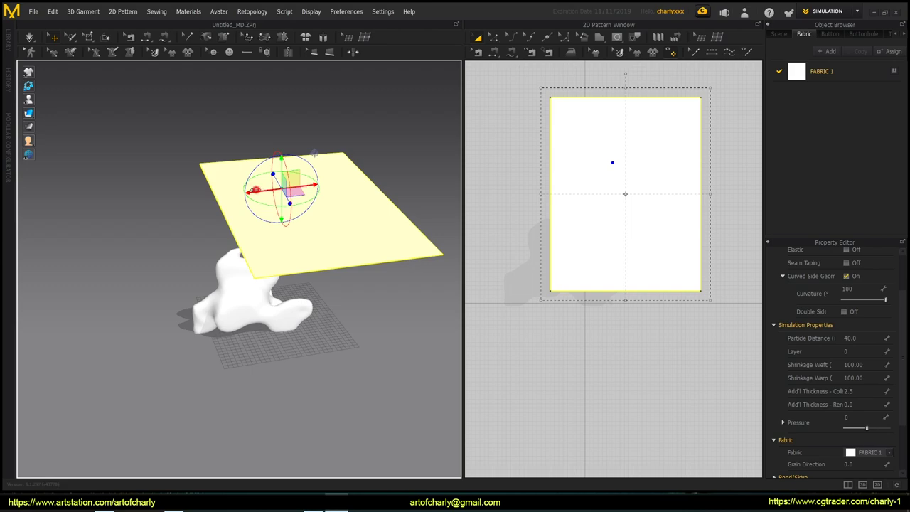
drag(256, 190, 215, 195)
right_drag(161, 206, 277, 211)
drag(285, 208, 252, 199)
right_drag(253, 201, 173, 241)
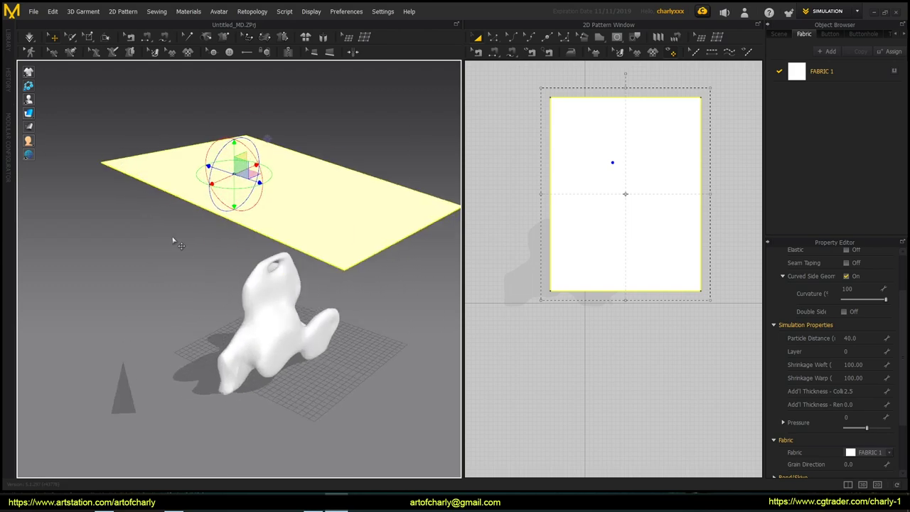
Run the Complete simulation until the cloth drapes over the figure, and stop it.
click(29, 37)
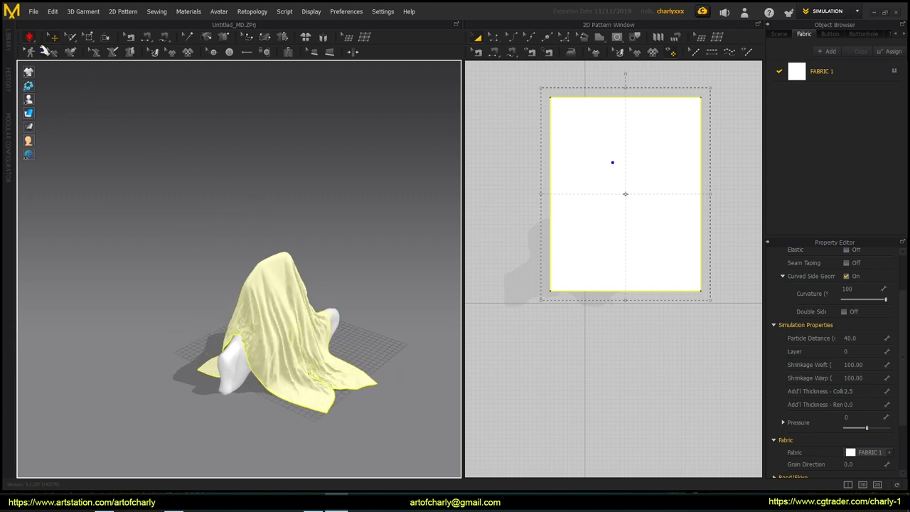
click(29, 37)
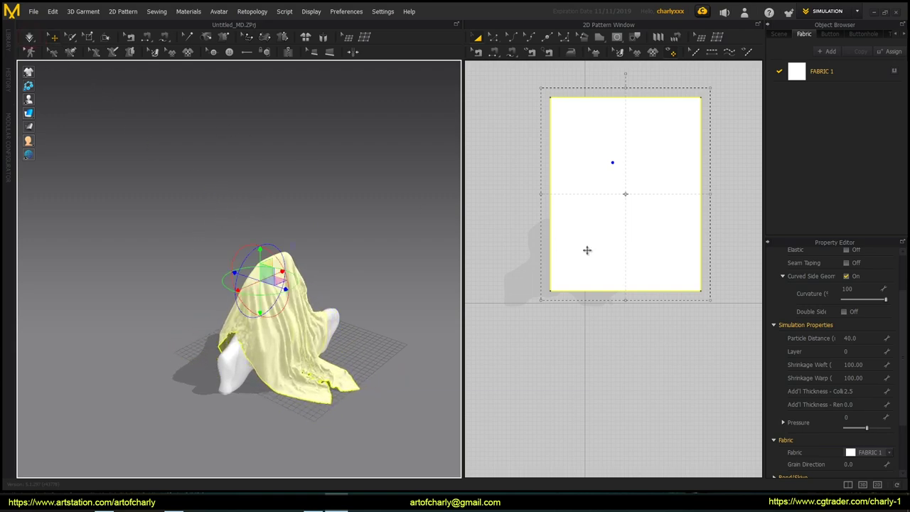
Set the cloth's particle distance to 20 and reset its 3D arrangement to the flat position above the figure.
click(868, 338)
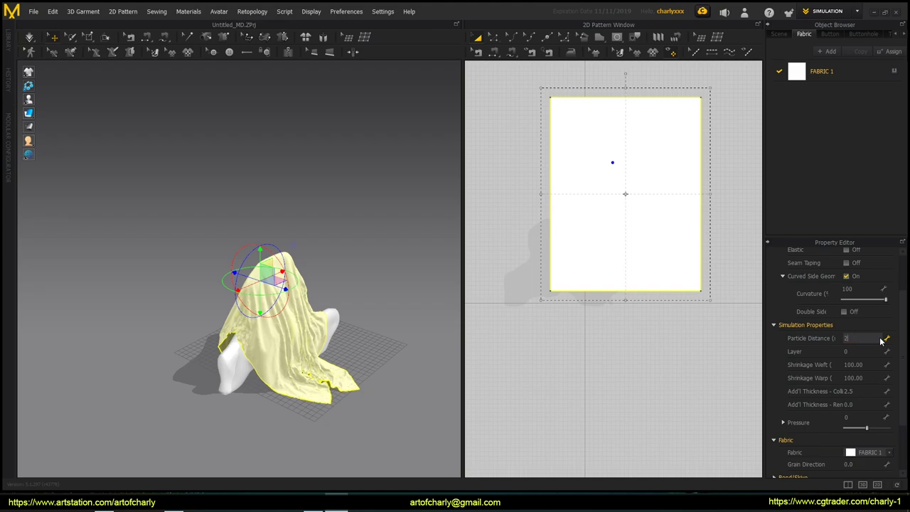
text(20)
key(Return)
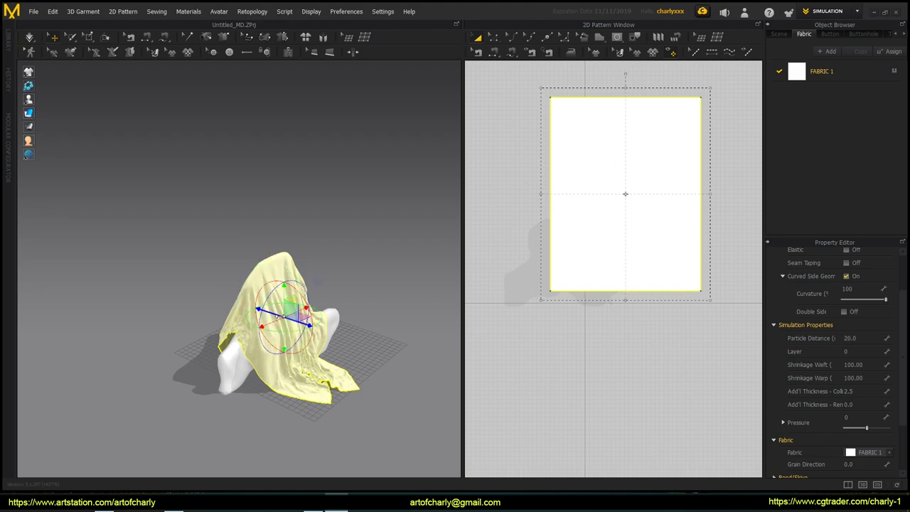
click(323, 36)
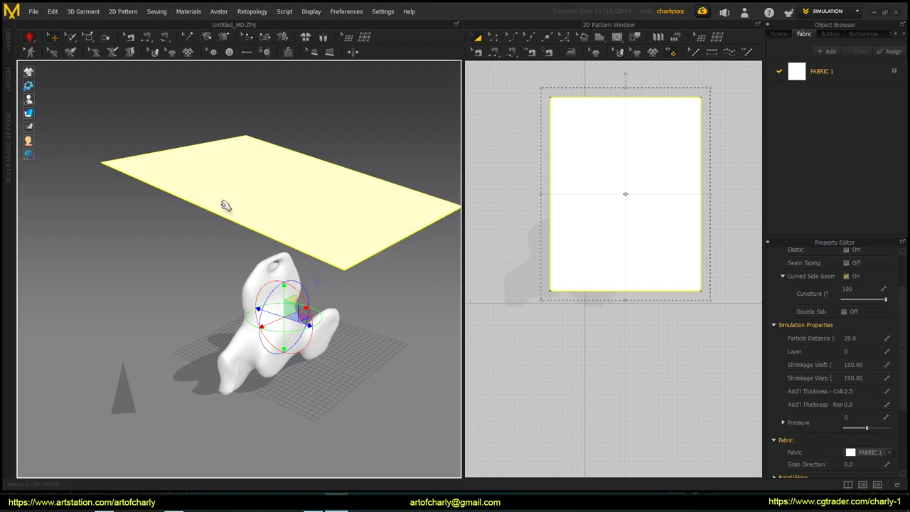
Run the Complete simulation on the finer cloth until it partly drapes over the figure, and stop it.
click(171, 282)
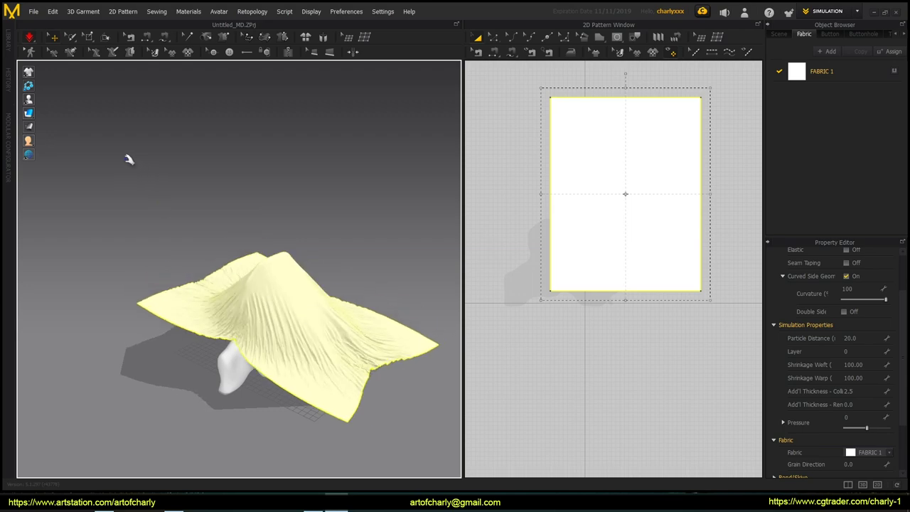
key(space)
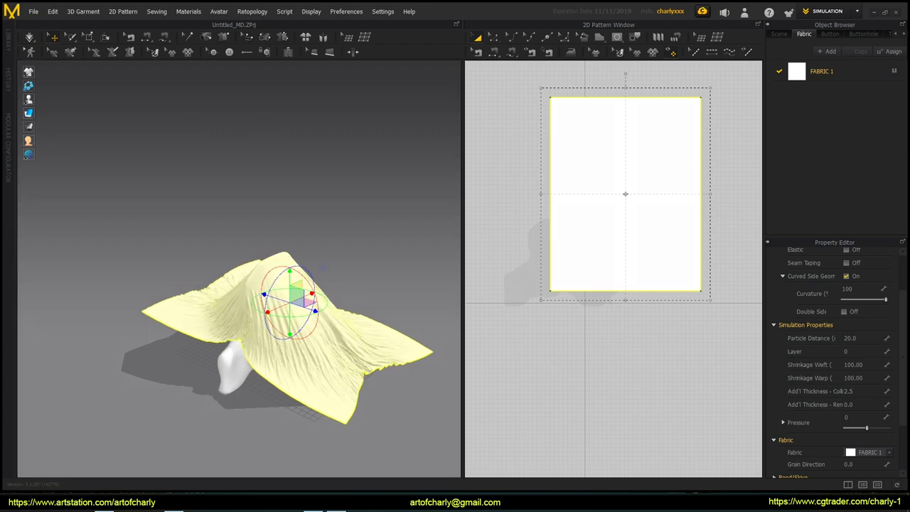
text(And ag)
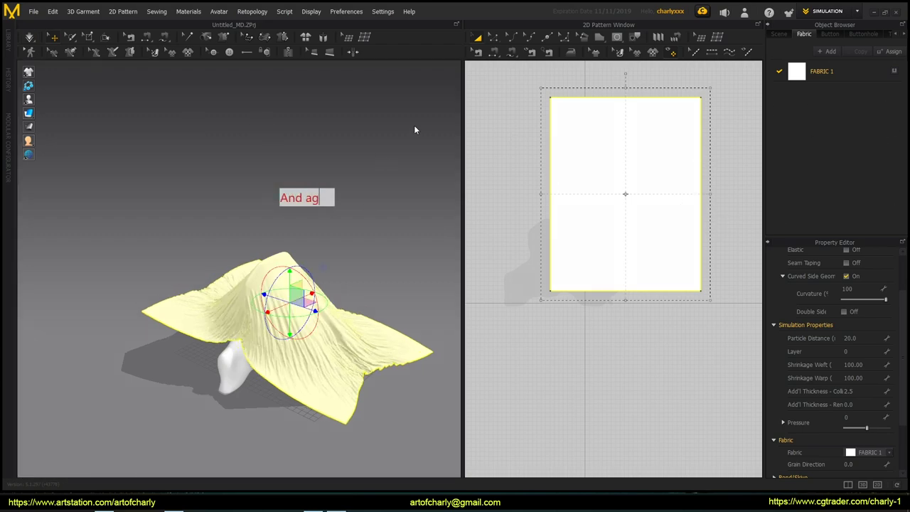
text(ain GPU :))
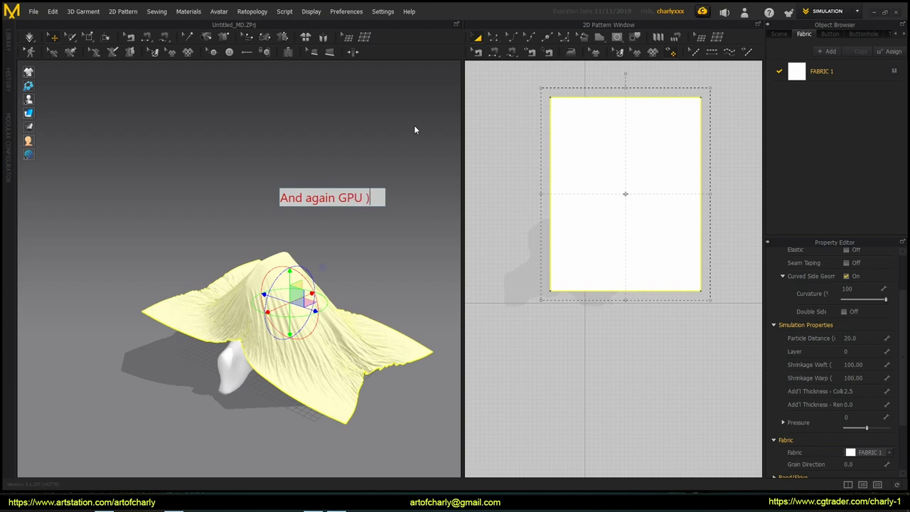
key(Escape)
Switch the simulation mode to GPU and reset the cloth's 3D arrangement to its flat position above the figure.
click(29, 37)
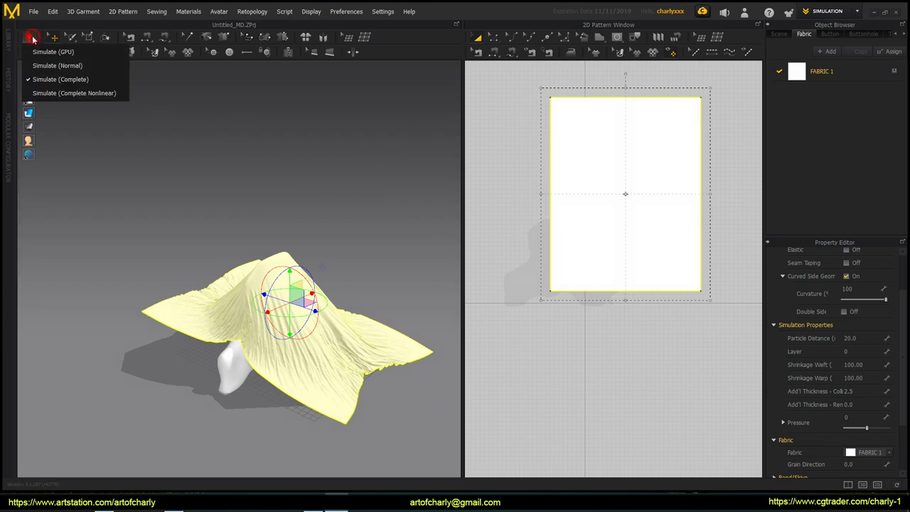
click(53, 52)
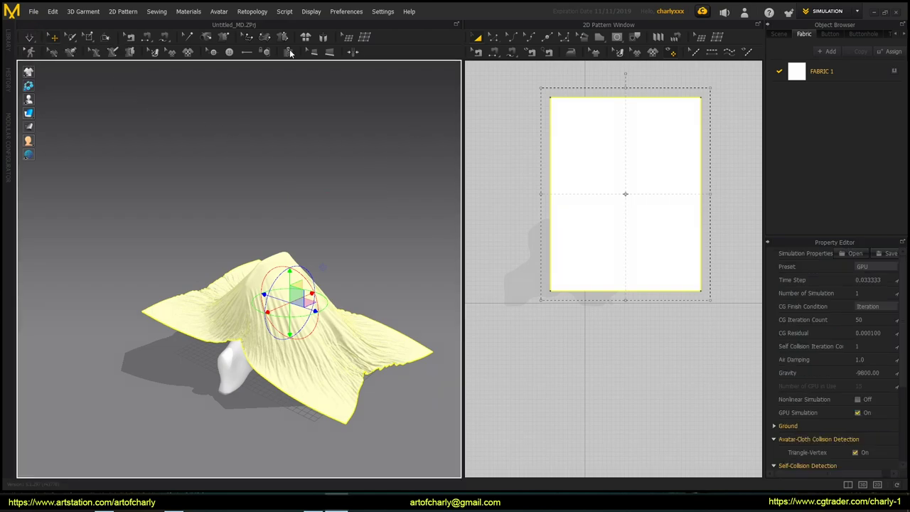
click(324, 37)
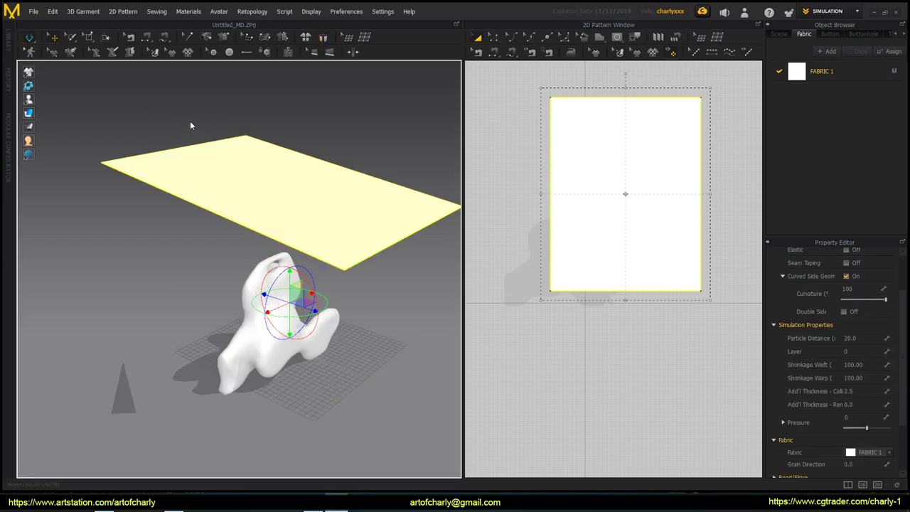
Run the GPU simulation until the finer cloth drapes over the figure, and inspect its folds from the front.
key(space)
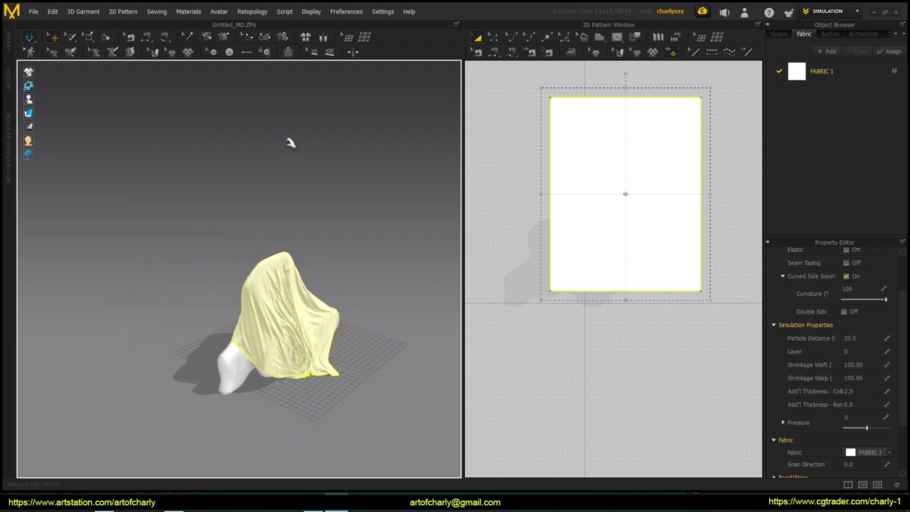
scroll(263, 306, up, 5)
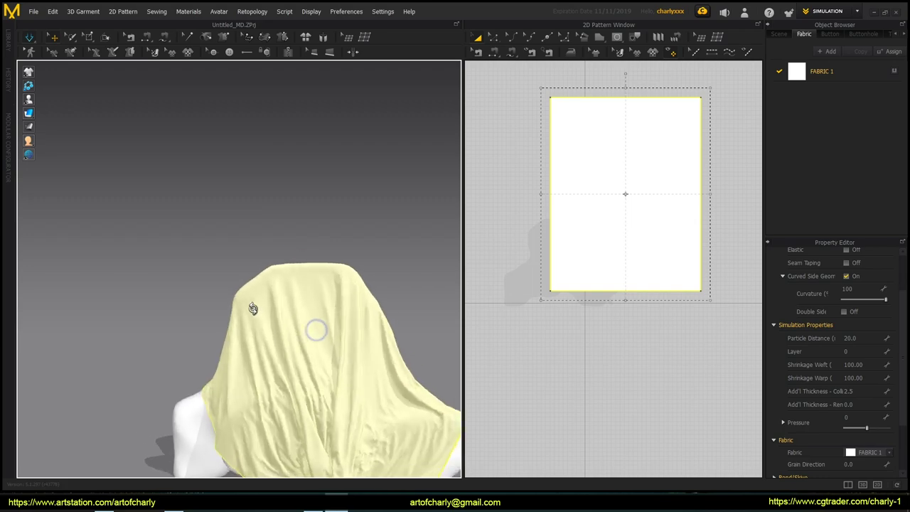
scroll(203, 211, down, 5)
right_drag(204, 211, 287, 301)
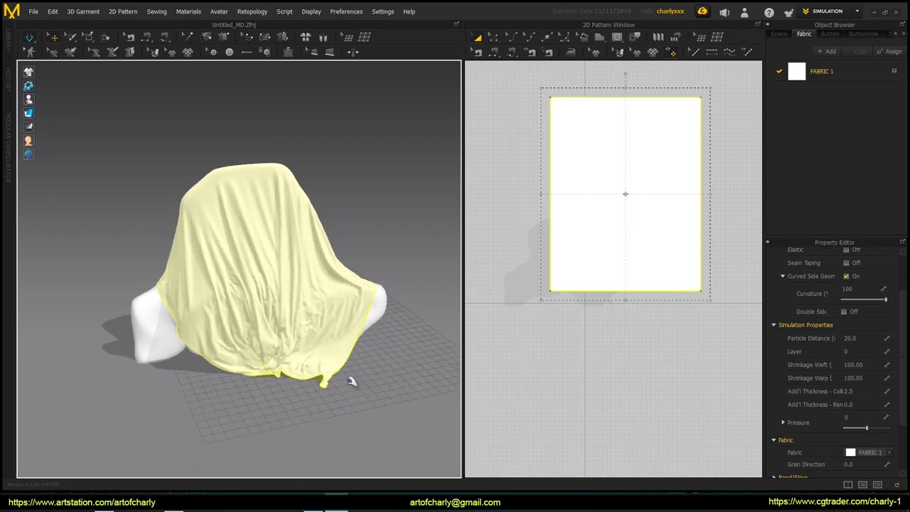